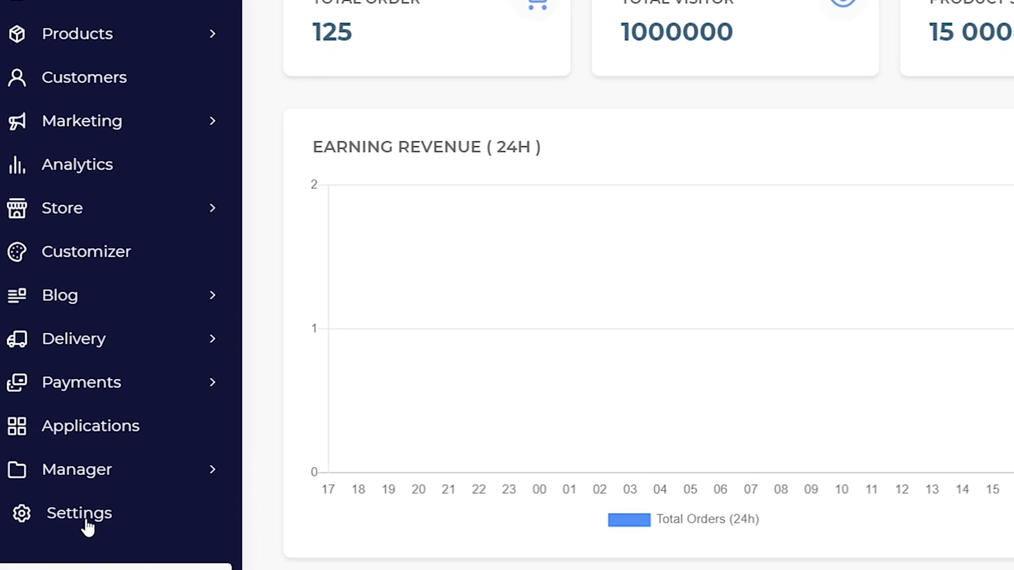
Step: Open the store Settings page from the dashboard sidebar
left_click(88, 523)
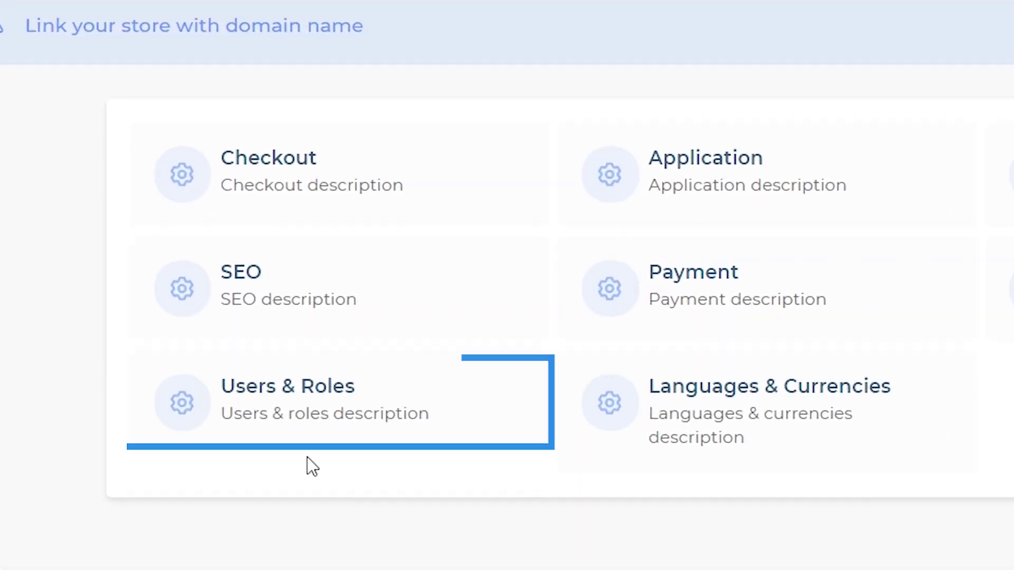
Step: Open Users & Roles and begin a new role from Add Role
left_click(252, 394)
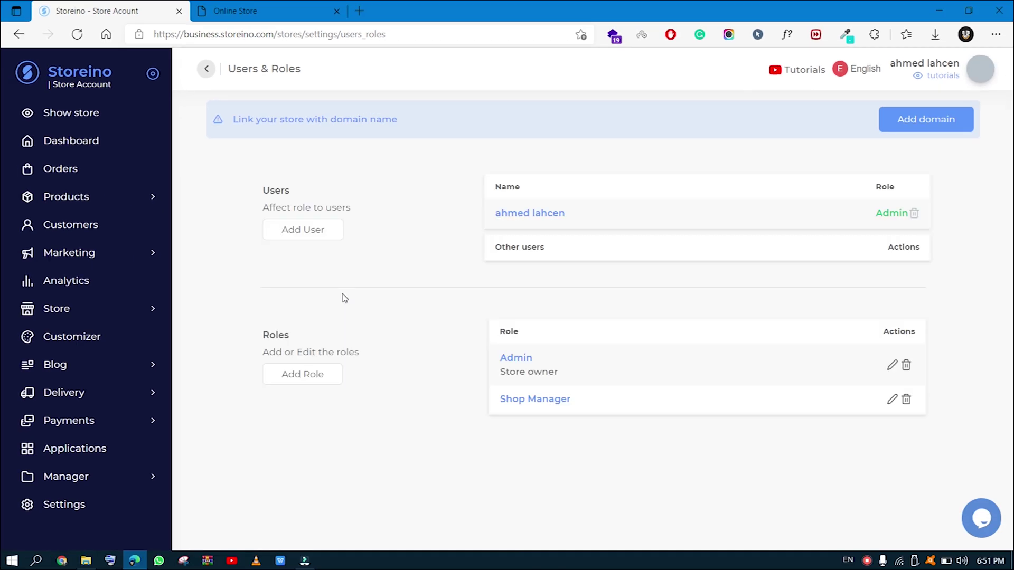
double_click(270, 191)
double_click(270, 334)
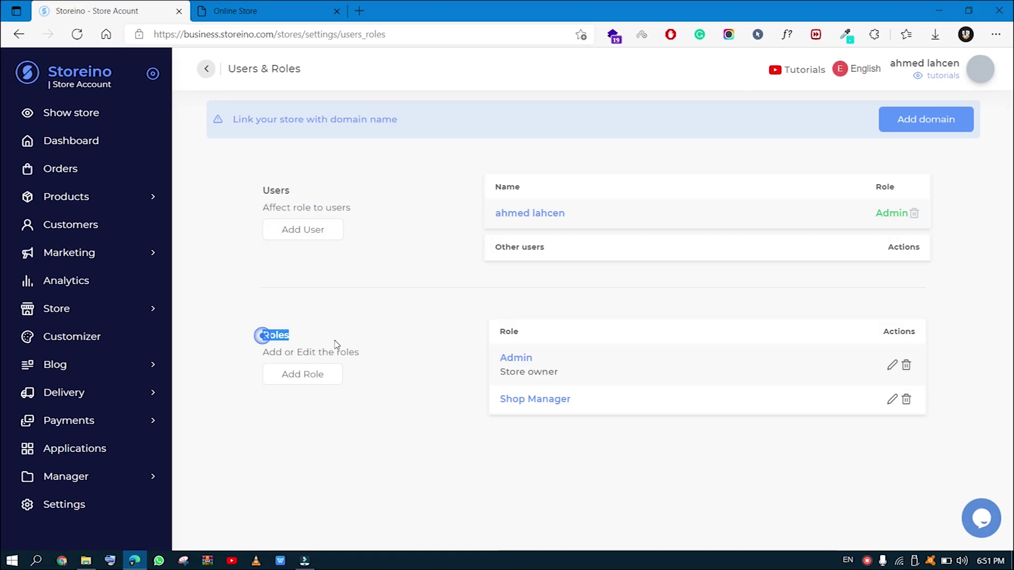
left_click(340, 336)
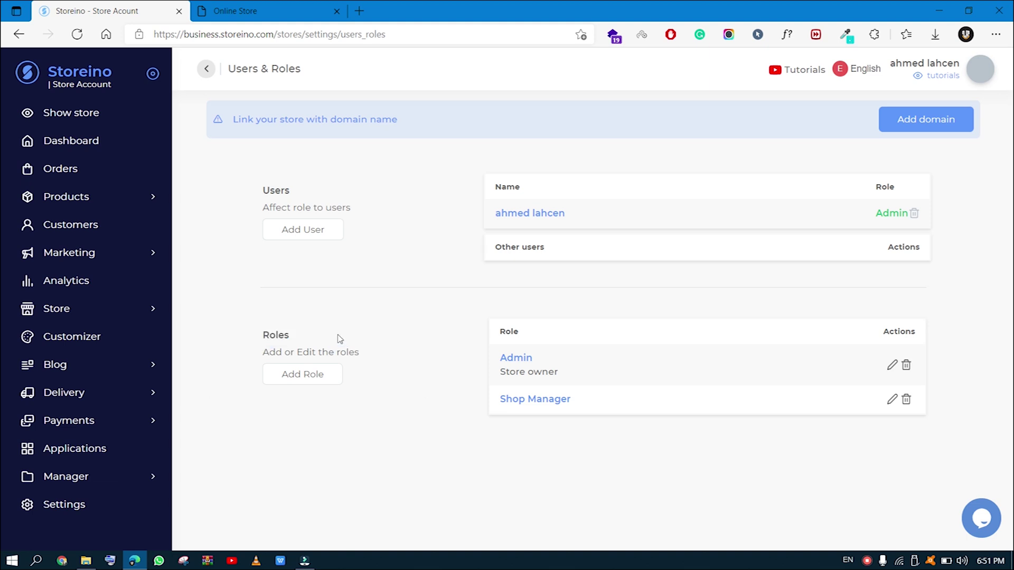
left_click(327, 381)
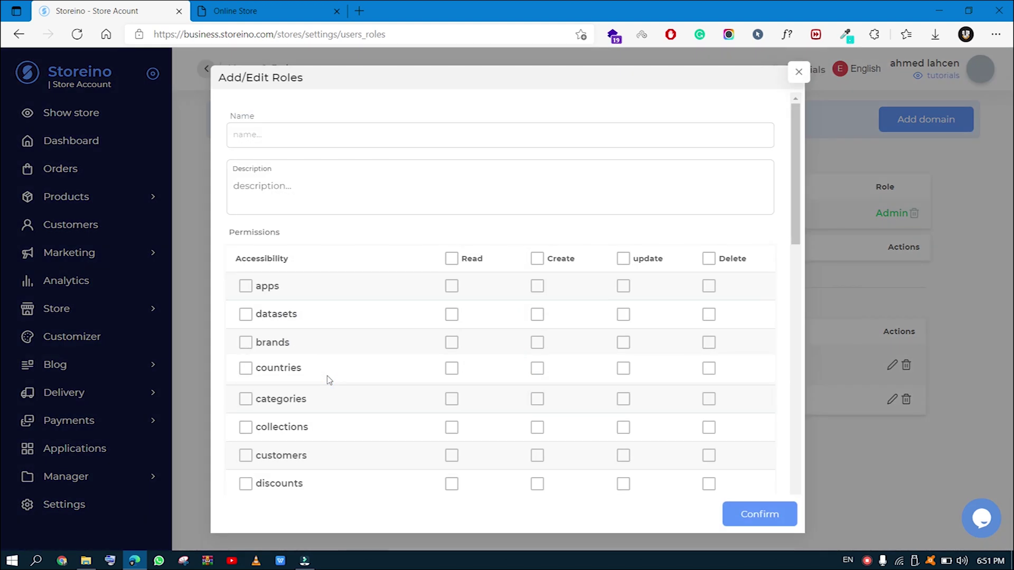
Step: Enter 'shop manager' as the role name, leaving the description empty
left_click(338, 133)
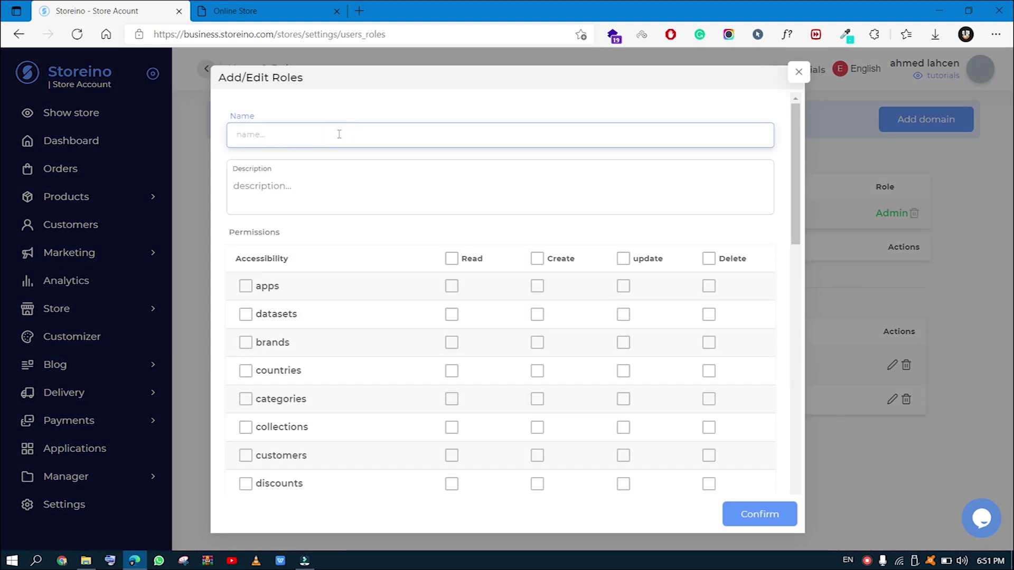
type("shop ")
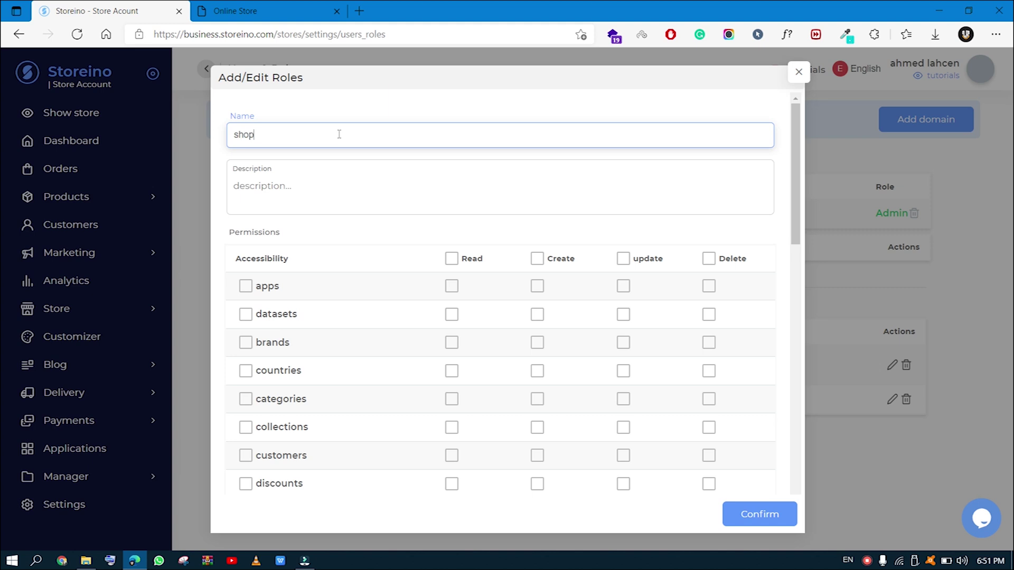
type("manager")
left_click(318, 183)
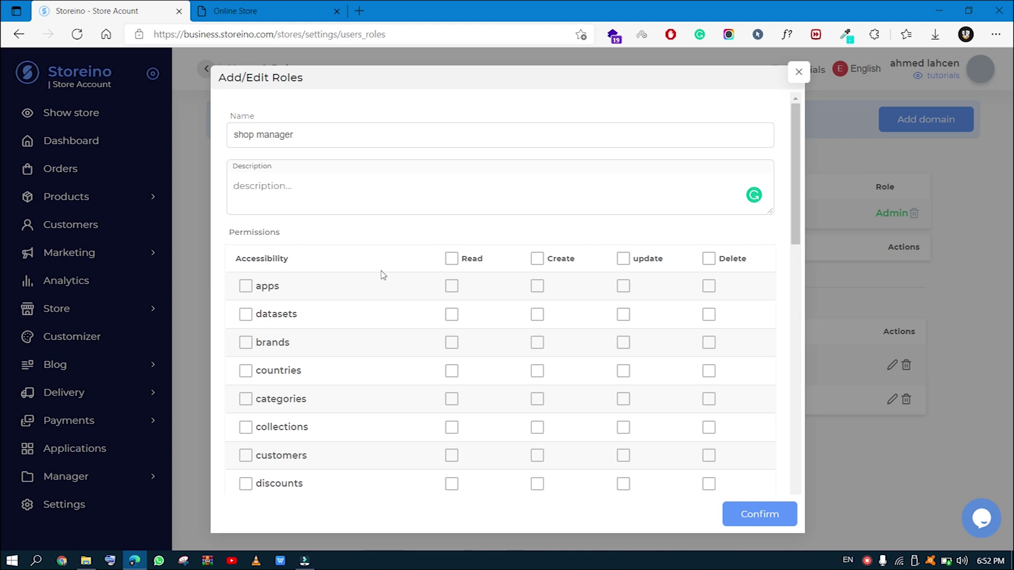
scroll(351, 312, "down", 1)
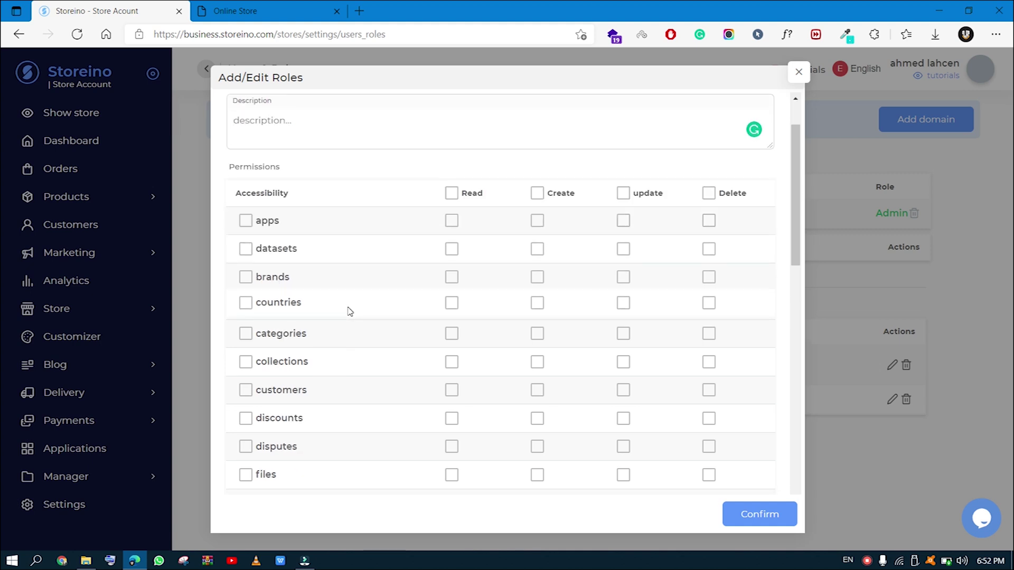
Step: Give the role read-only brands access by unchecking create, update and delete
left_click(245, 277)
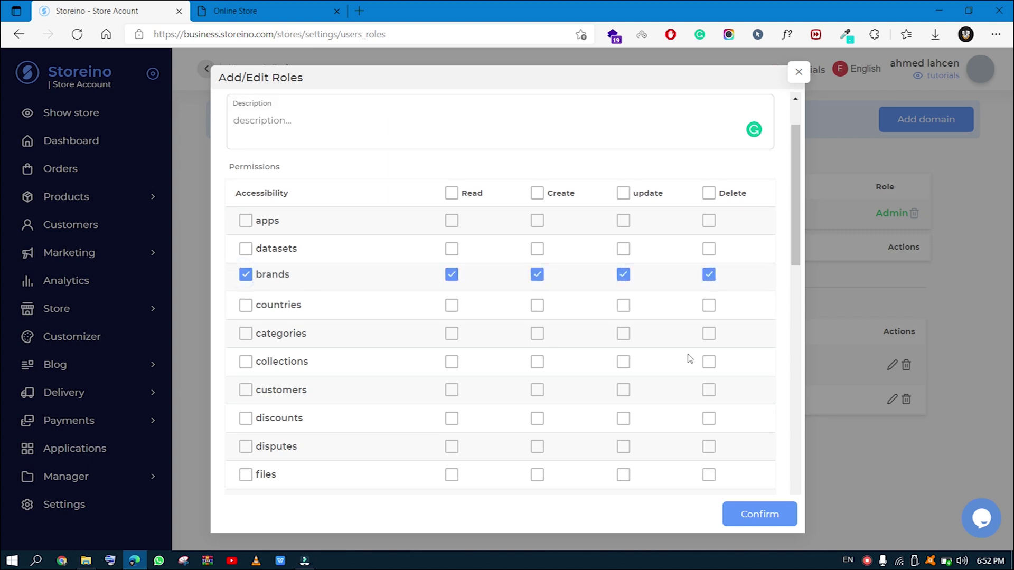
left_click(538, 275)
left_click(622, 281)
left_click(709, 279)
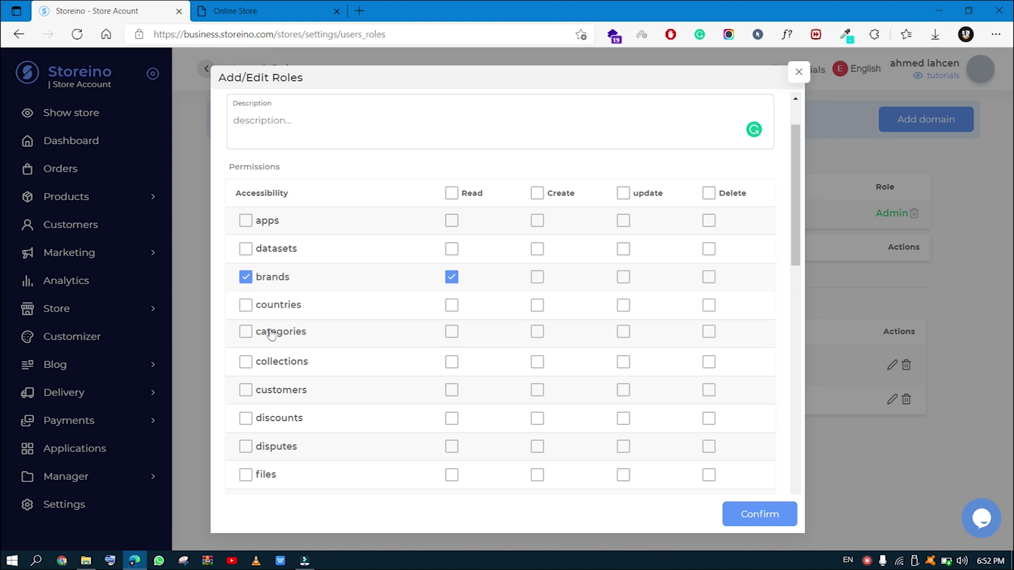
Step: Grant full categories, collections and customers permissions and save the Shop Manager role
left_click(246, 331)
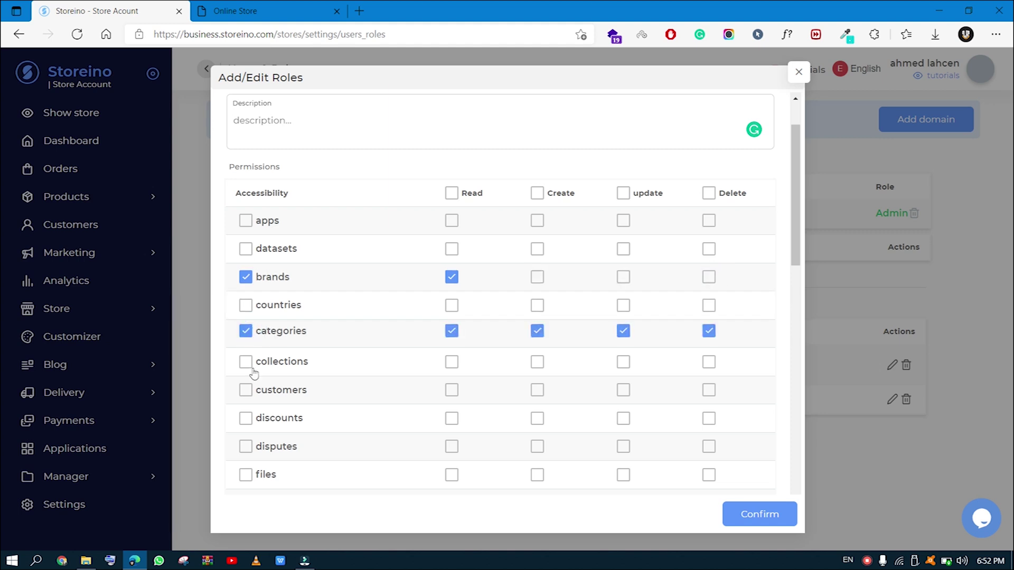
left_click(247, 361)
left_click(246, 389)
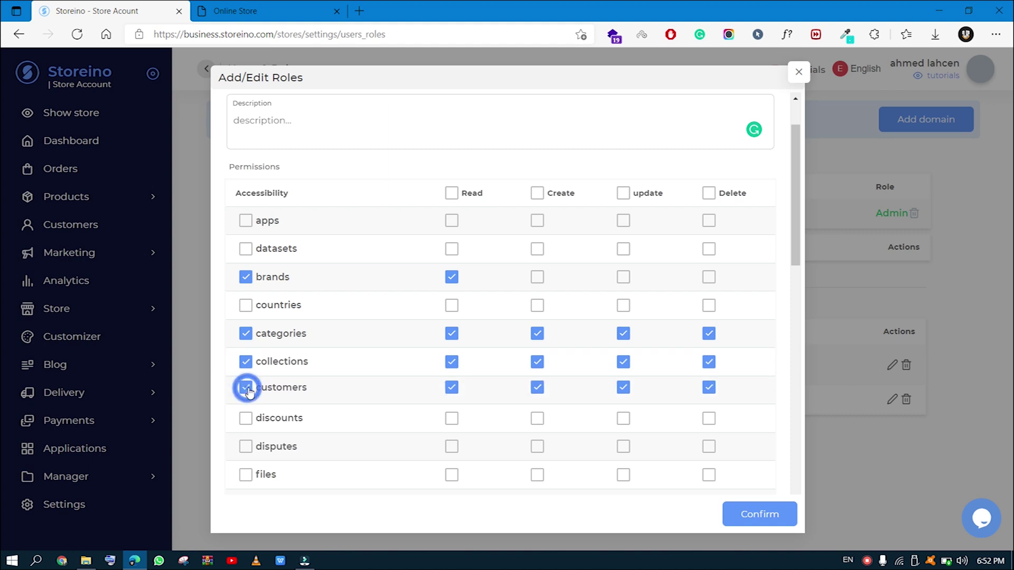
scroll(310, 404, "down", 2)
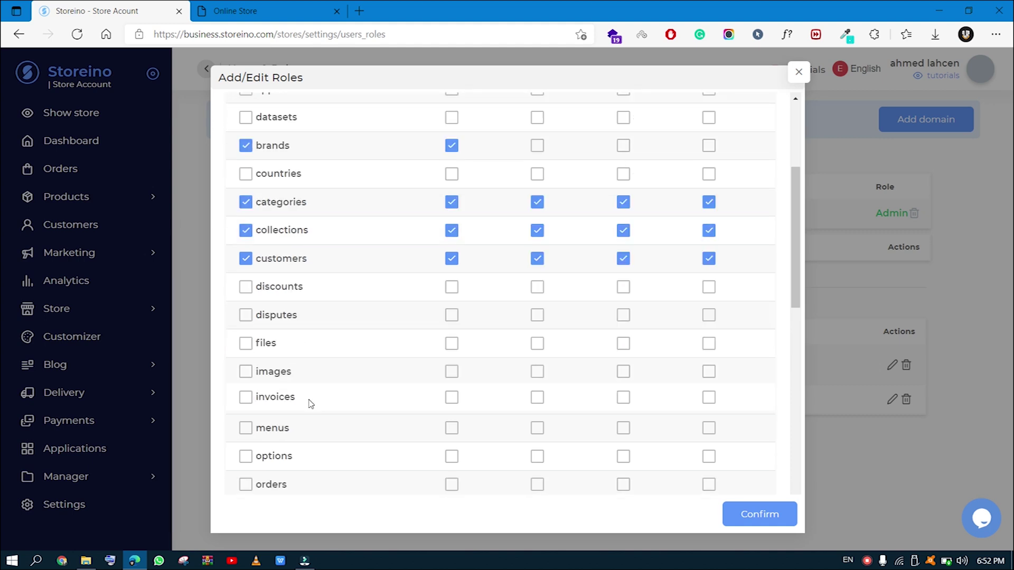
left_click(769, 521)
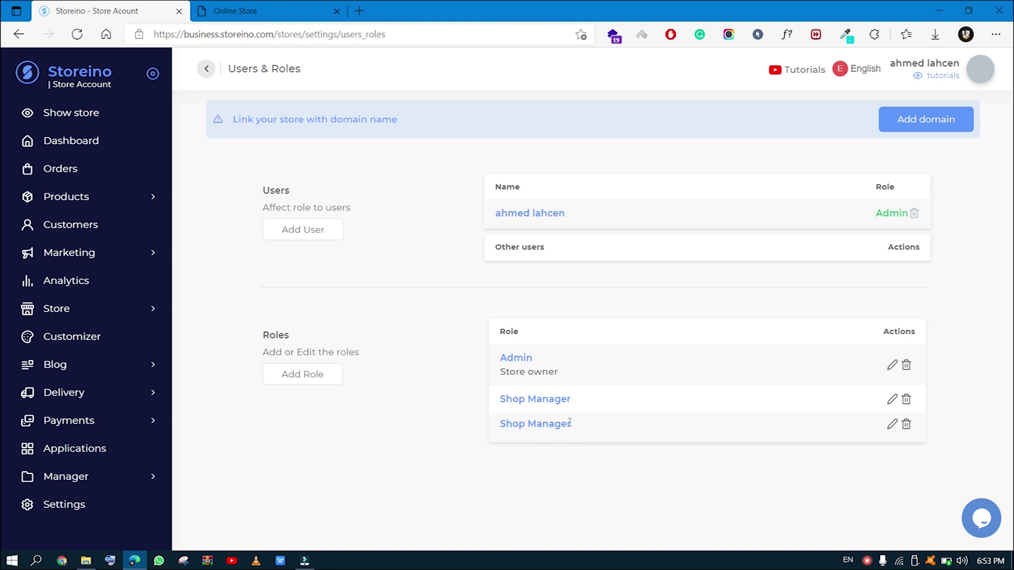
left_click(303, 229)
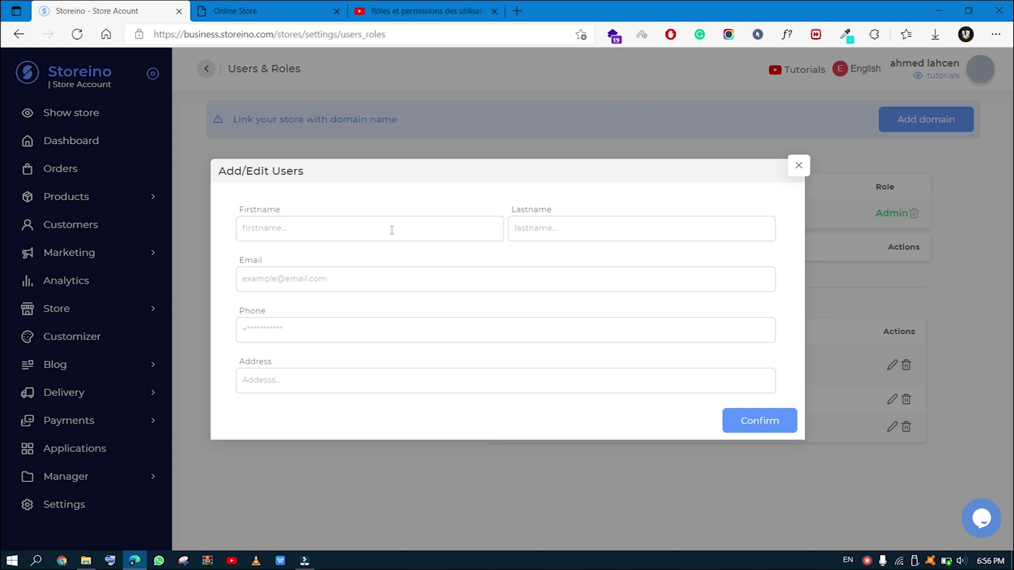
type("mohamed")
Step: Create user ahk_hi mohamed with first name, last name, email, phone and address
key("Tab")
type("ahk_hi")
key("Tab")
key("Tab")
key("Tab")
type("bn 2 a15")
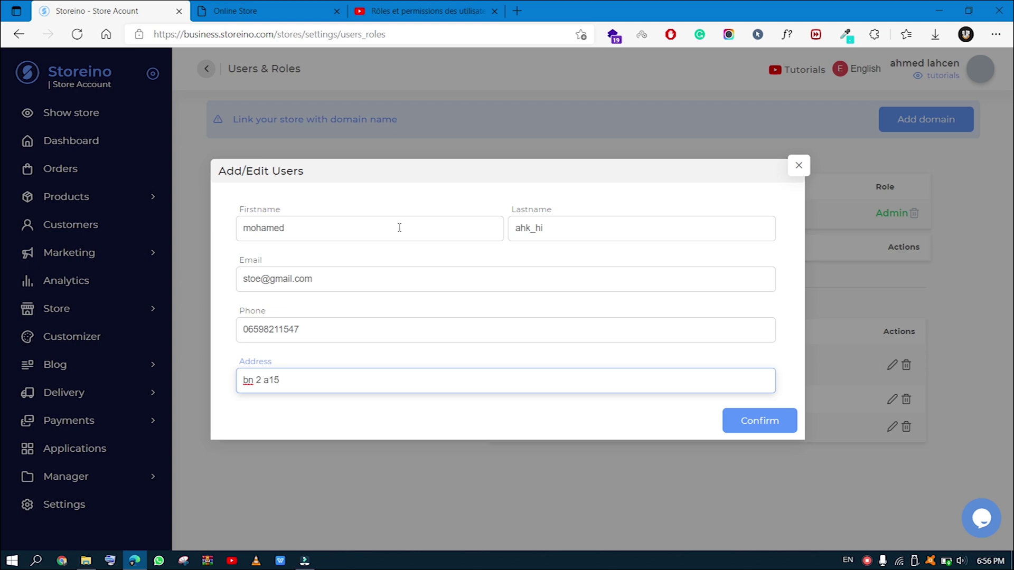
left_click(743, 420)
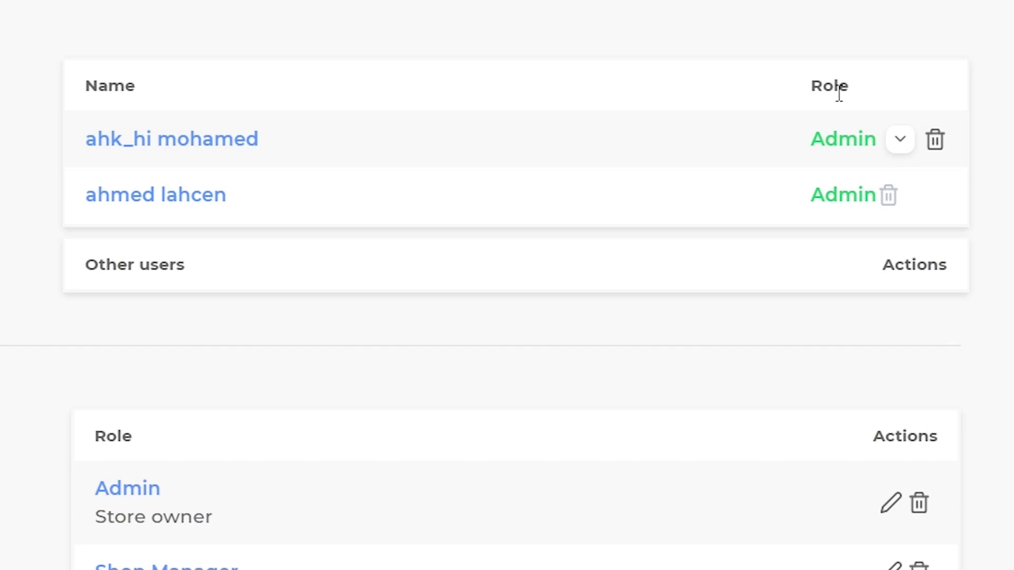
Step: Change ahk_hi mohamed's role from Admin to Shop Manager
left_click(899, 136)
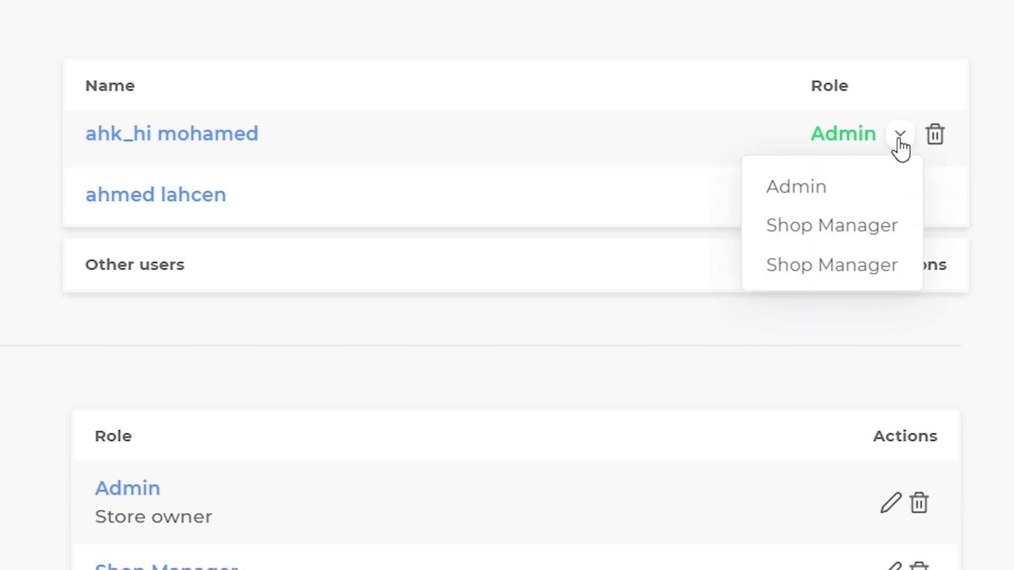
left_click(846, 228)
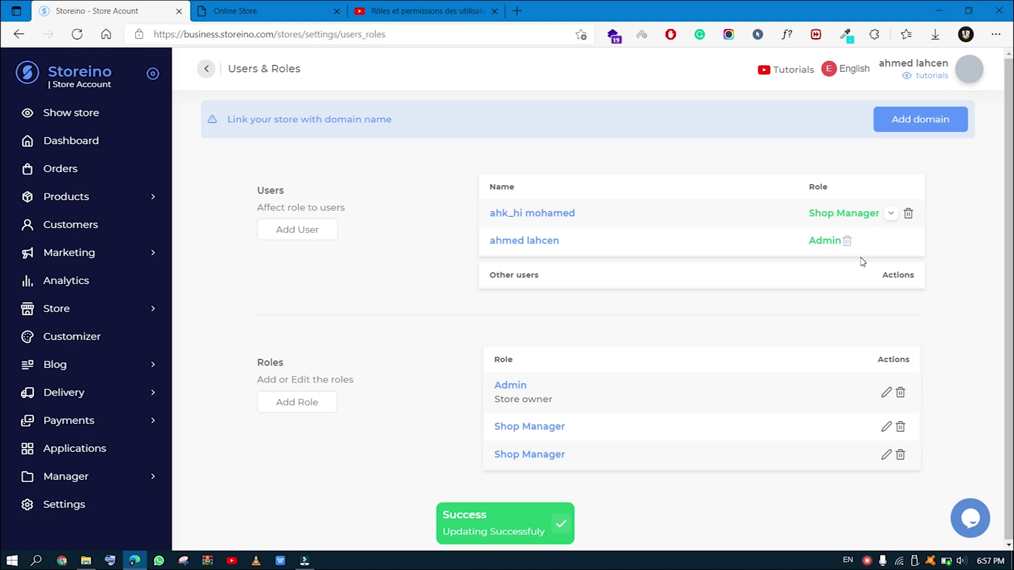